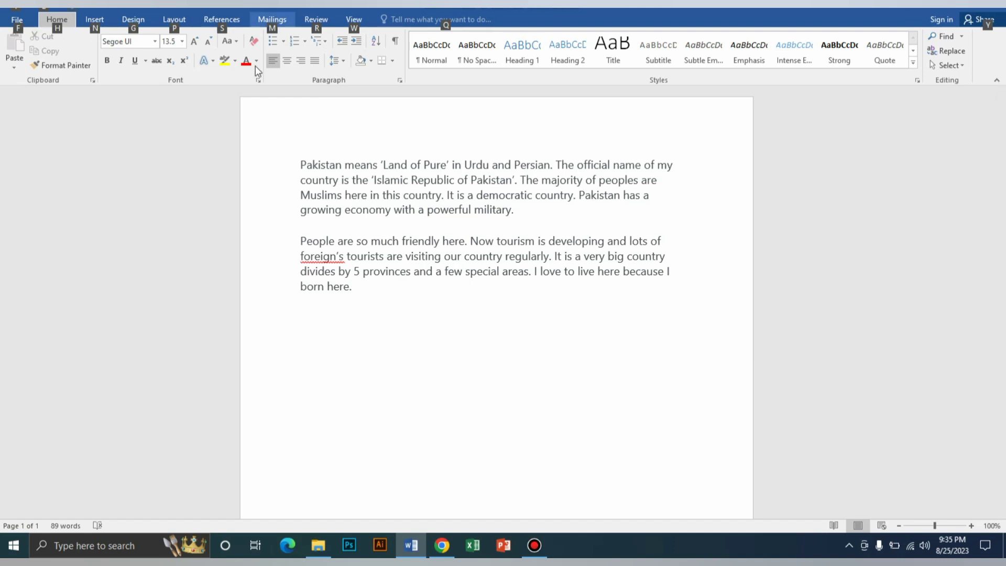
Step: Switch to the Insert ribbon tab for the Pakistan document
{"action": "left_click", "coordinate": [95, 19]}
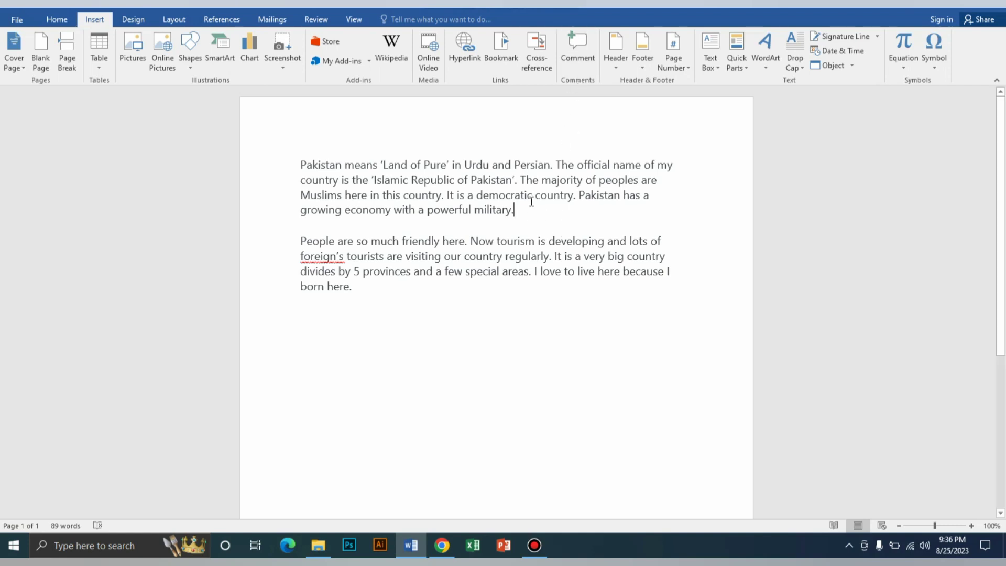
Step: Select 'democratic' in the first paragraph and attach the comment 'Check the spelling' to it
{"action": "left_click_drag", "start_coordinate": [531, 196], "coordinate": [476, 195]}
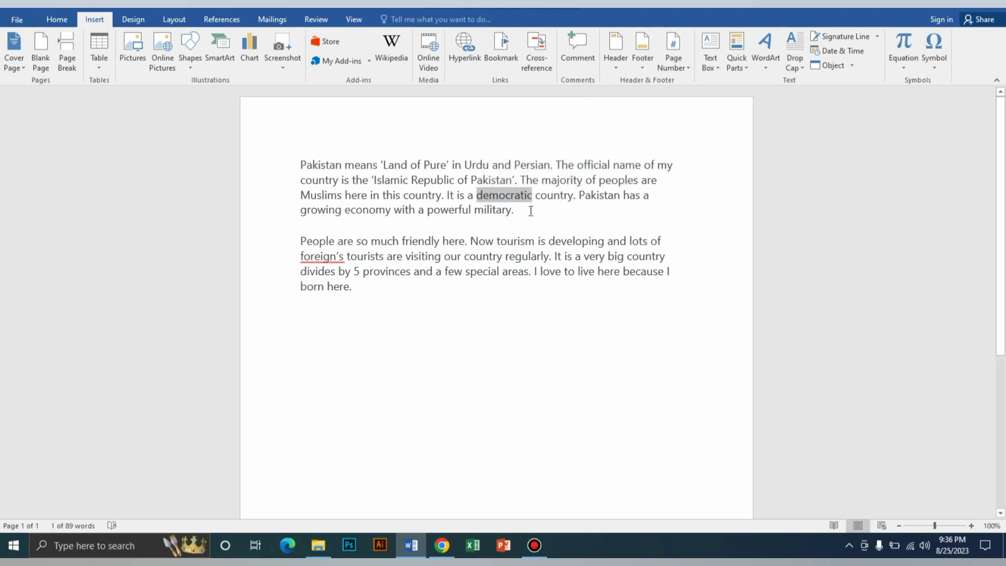
{"action": "left_click", "coordinate": [579, 44]}
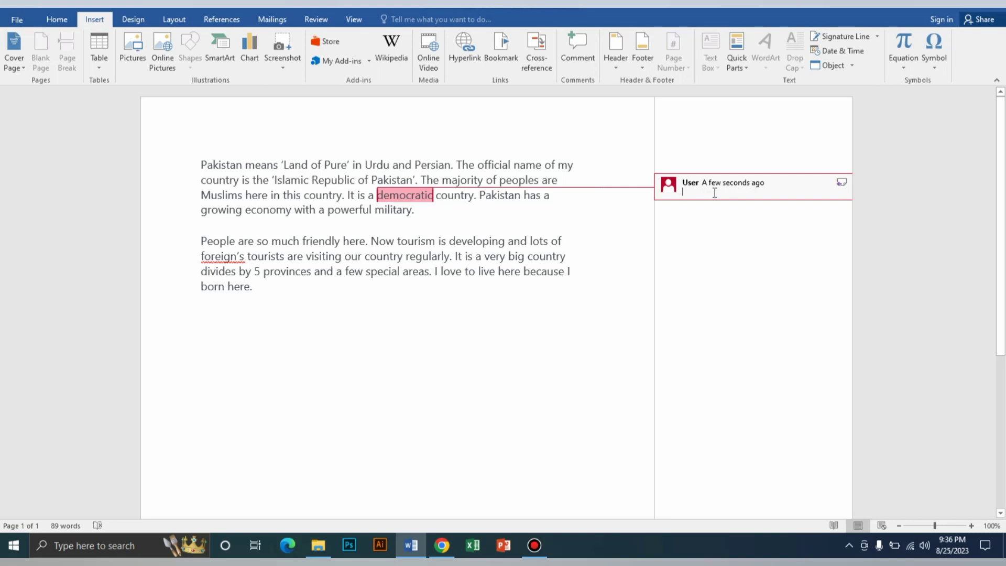
{"action": "type", "text": "Chcek"}
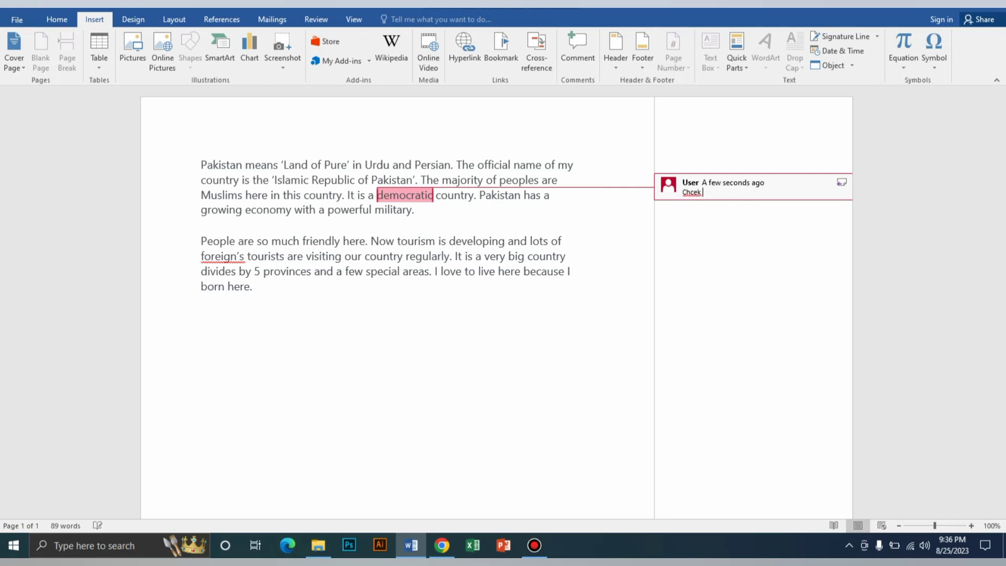
{"action": "type", "text": " He"}
{"action": "key", "text": "BackSpace"}
{"action": "key", "text": "BackSpace"}
{"action": "key", "text": "BackSpace"}
{"action": "key", "text": "BackSpace"}
{"action": "key", "text": "BackSpace"}
{"action": "key", "text": "BackSpace"}
{"action": "type", "text": "eck"}
{"action": "type", "text": " the spelling"}
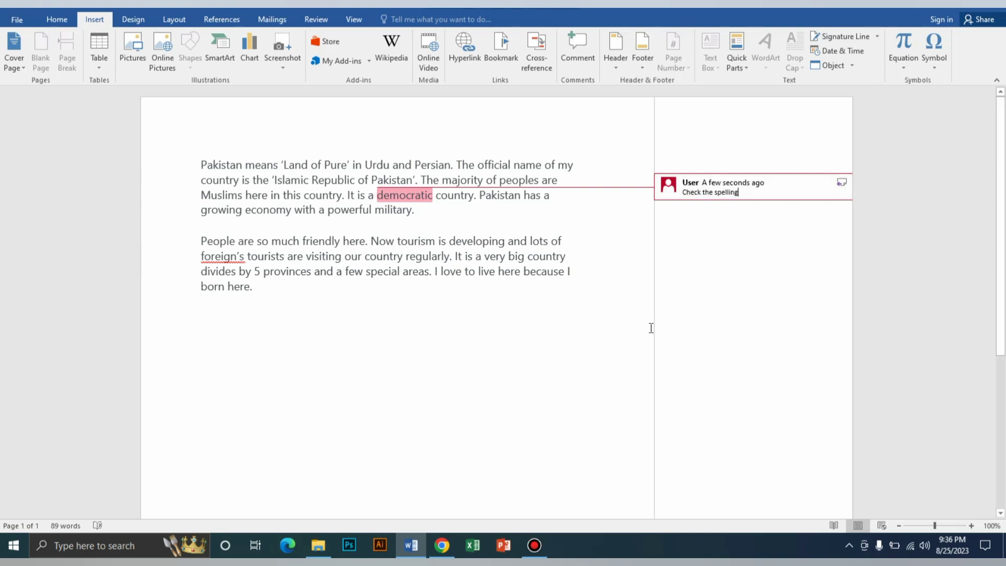
{"action": "left_click", "coordinate": [632, 336]}
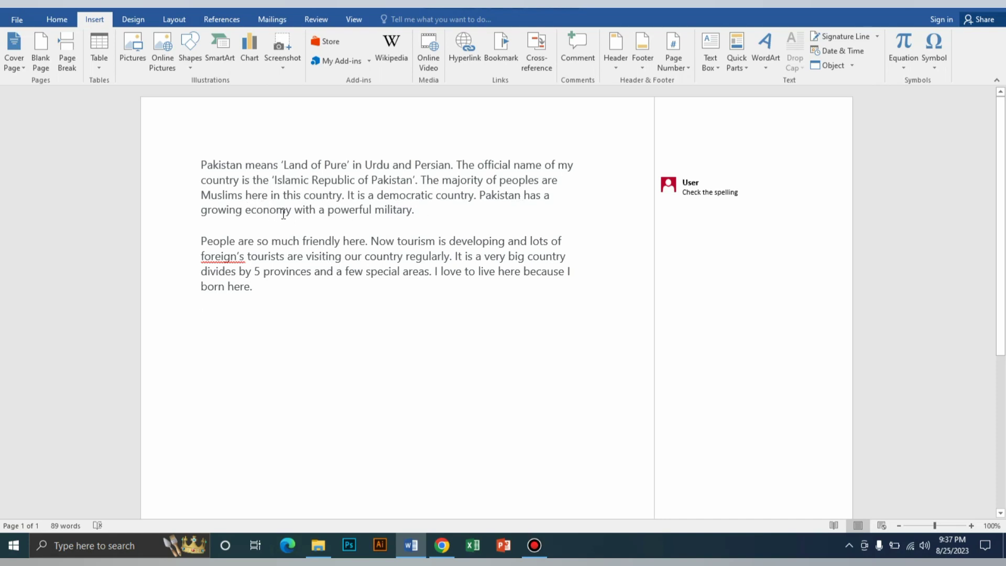
Step: Comment 'Check speeling' on the word 'growing', then select the first comment
{"action": "left_click_drag", "start_coordinate": [243, 211], "coordinate": [200, 211]}
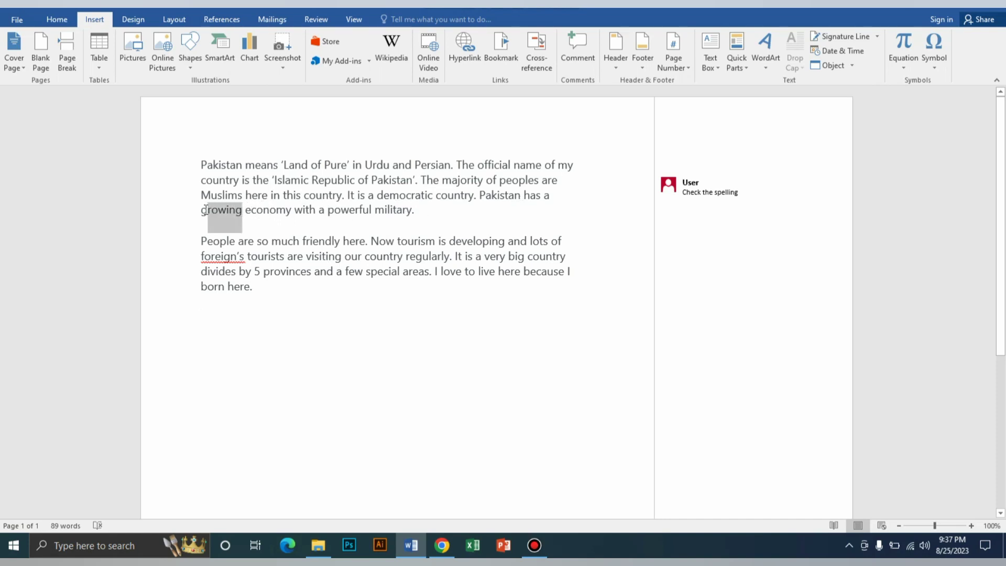
{"action": "left_click", "coordinate": [578, 50]}
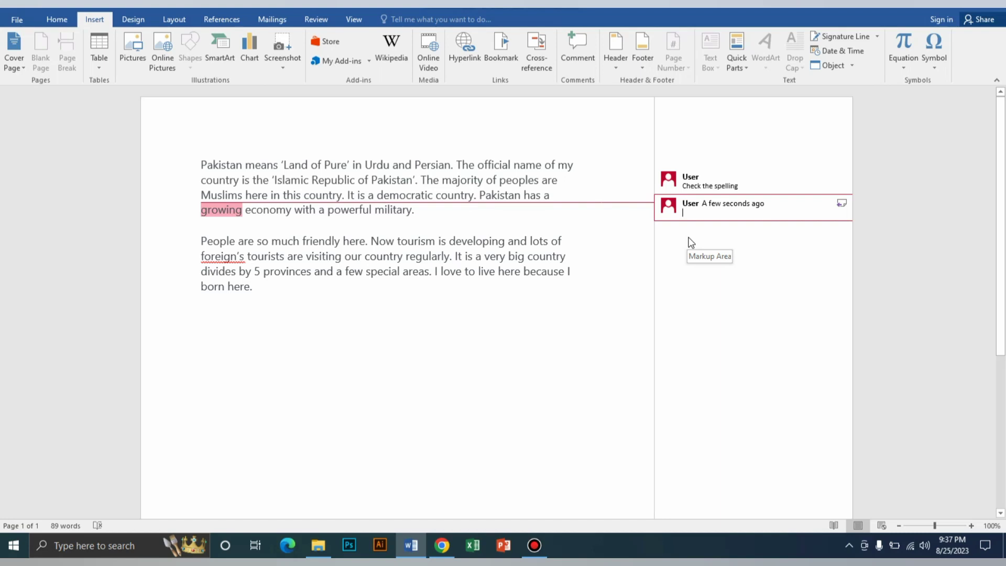
{"action": "type", "text": "Check "}
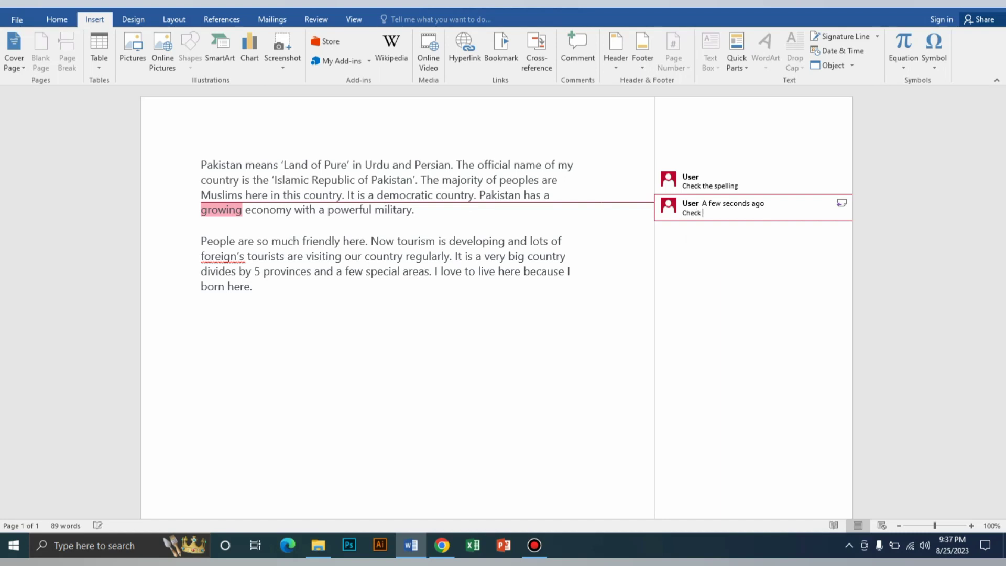
{"action": "type", "text": "speeling"}
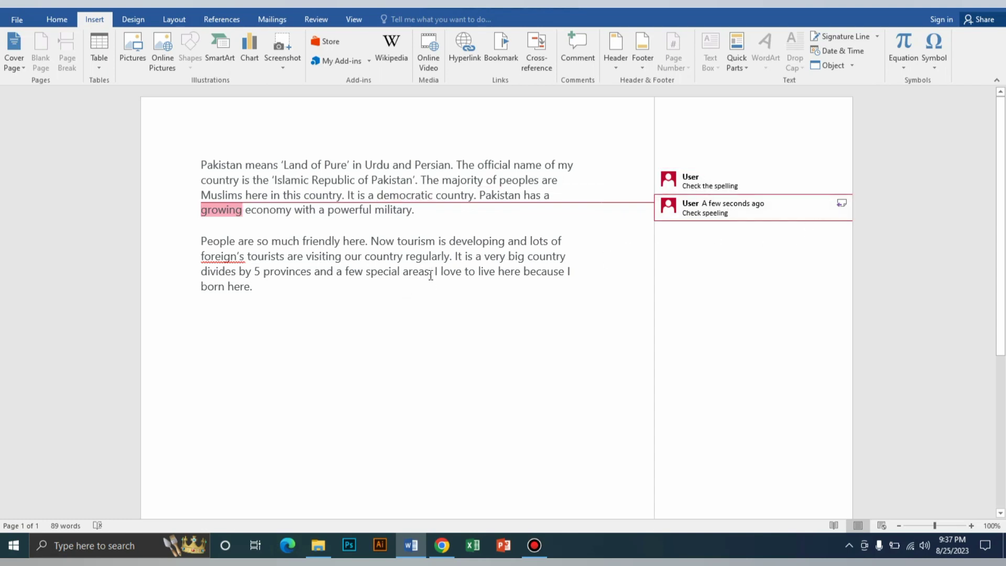
{"action": "mouse_move", "coordinate": [430, 275]}
{"action": "left_mouse_down"}
{"action": "mouse_move", "coordinate": [409, 277]}
{"action": "mouse_move", "coordinate": [414, 270]}
{"action": "left_mouse_up"}
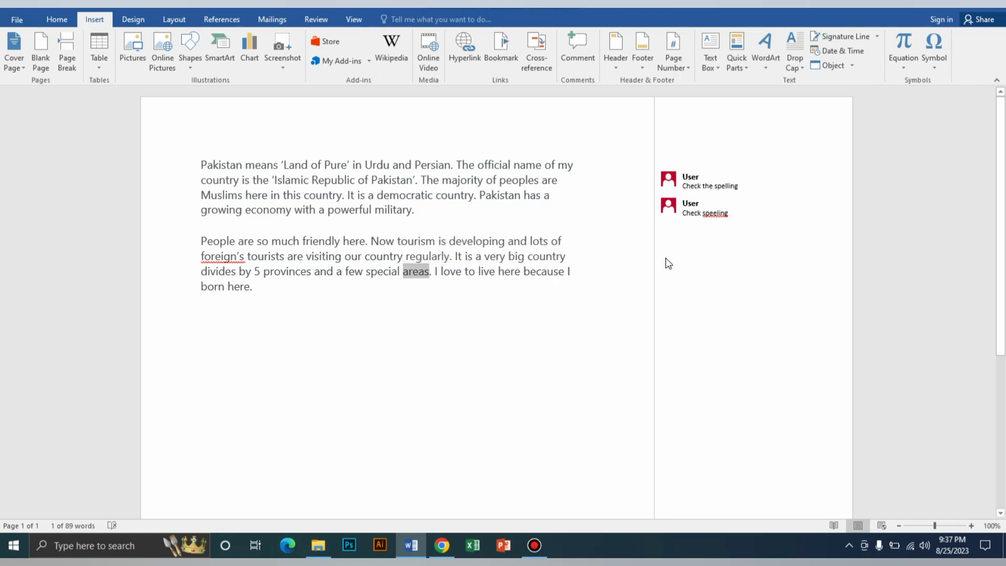
{"action": "left_click", "coordinate": [706, 182]}
Step: Delete the 'Check the spelling' comment on 'democratic'
{"action": "triple_click", "coordinate": [705, 183]}
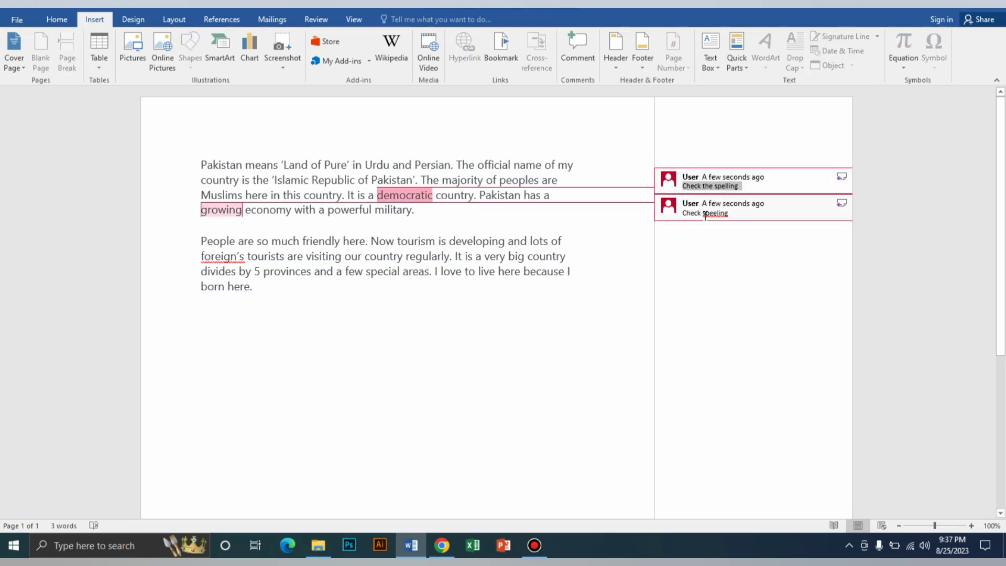
{"action": "left_click", "coordinate": [539, 307]}
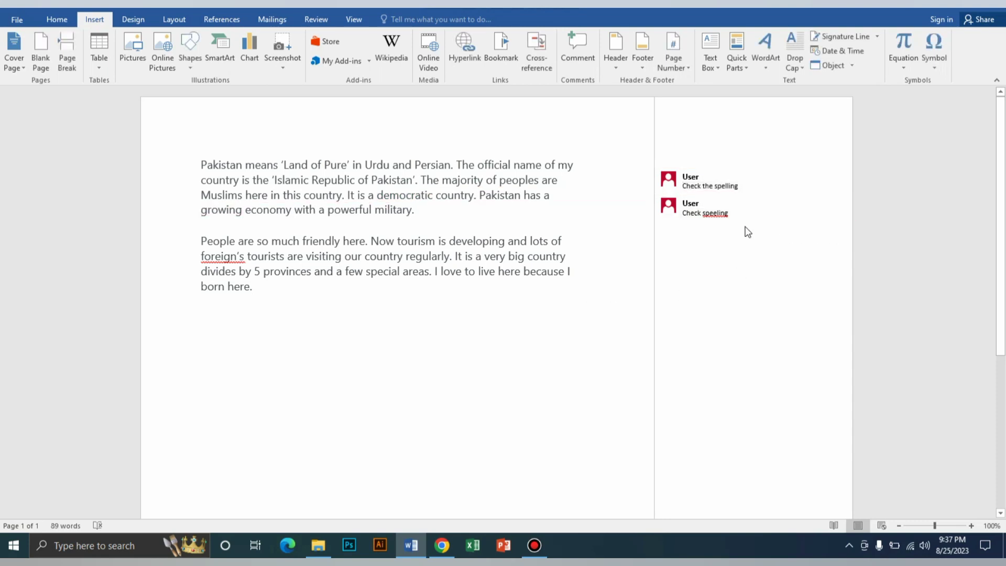
{"action": "left_click", "coordinate": [711, 178]}
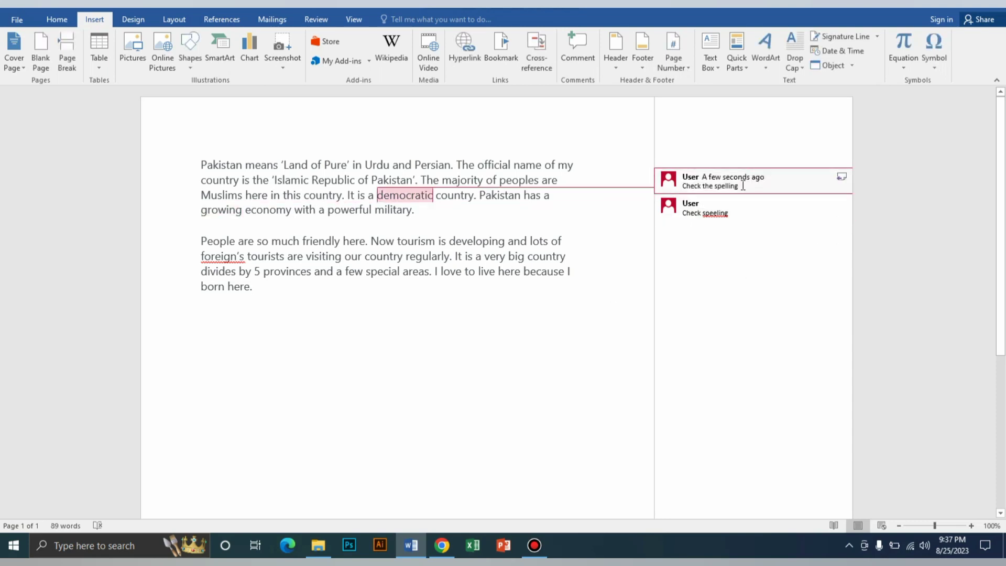
{"action": "triple_click", "coordinate": [713, 183]}
{"action": "right_click", "coordinate": [713, 181]}
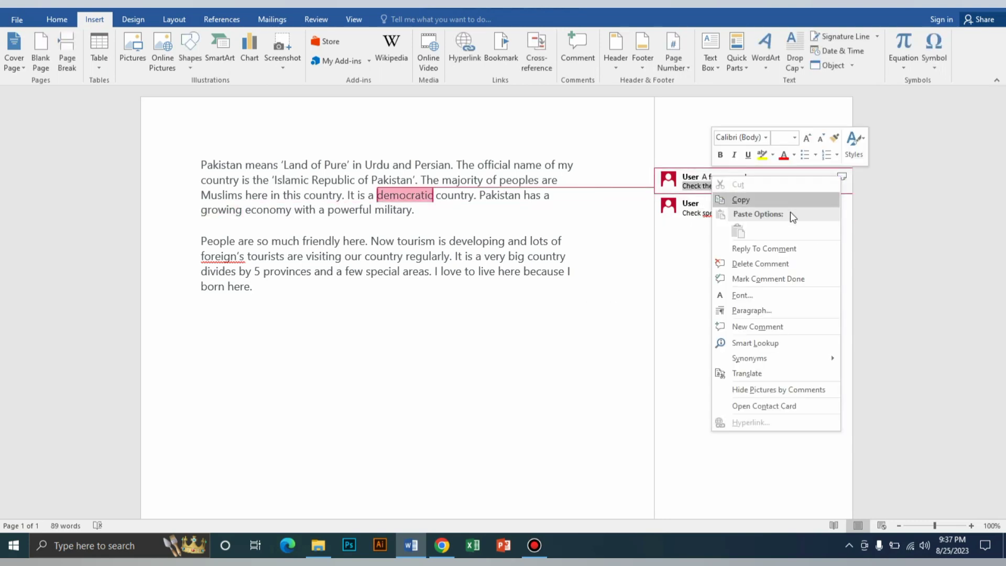
{"action": "left_click", "coordinate": [753, 264]}
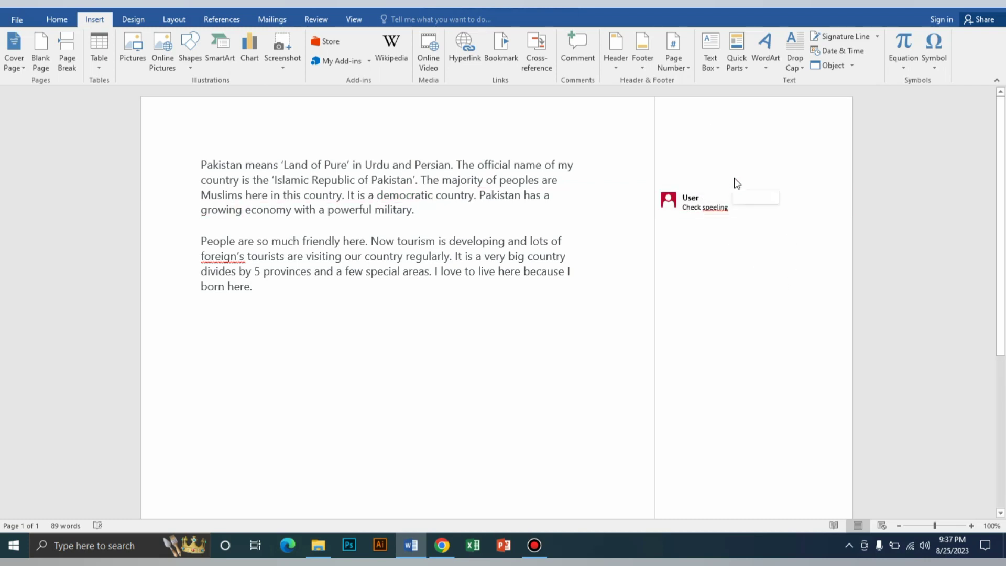
Step: Restore the deleted comment with Ctrl+Z and switch to the Review tab
{"action": "key", "text": "ctrl+z"}
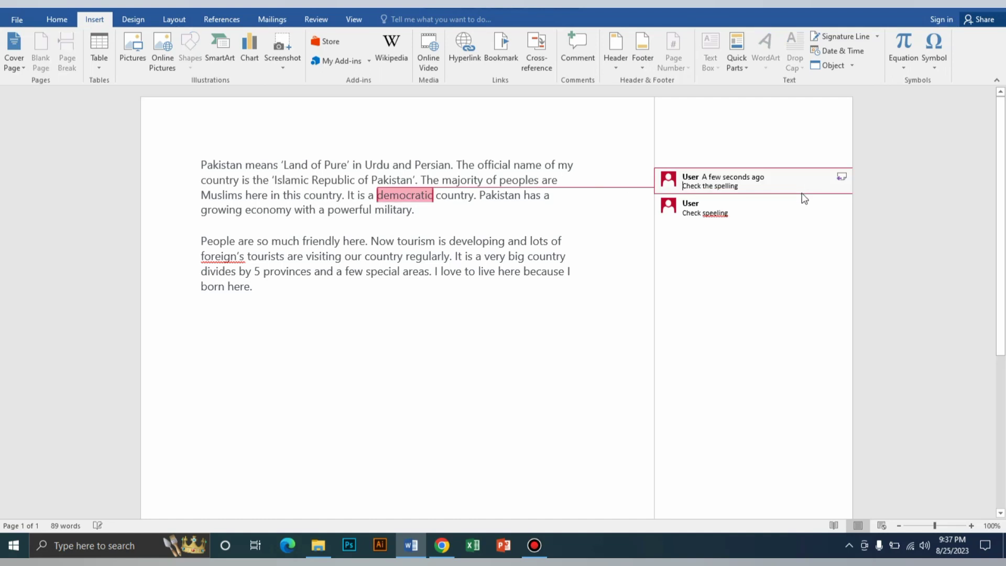
{"action": "left_click", "coordinate": [741, 184]}
{"action": "left_click", "coordinate": [314, 20]}
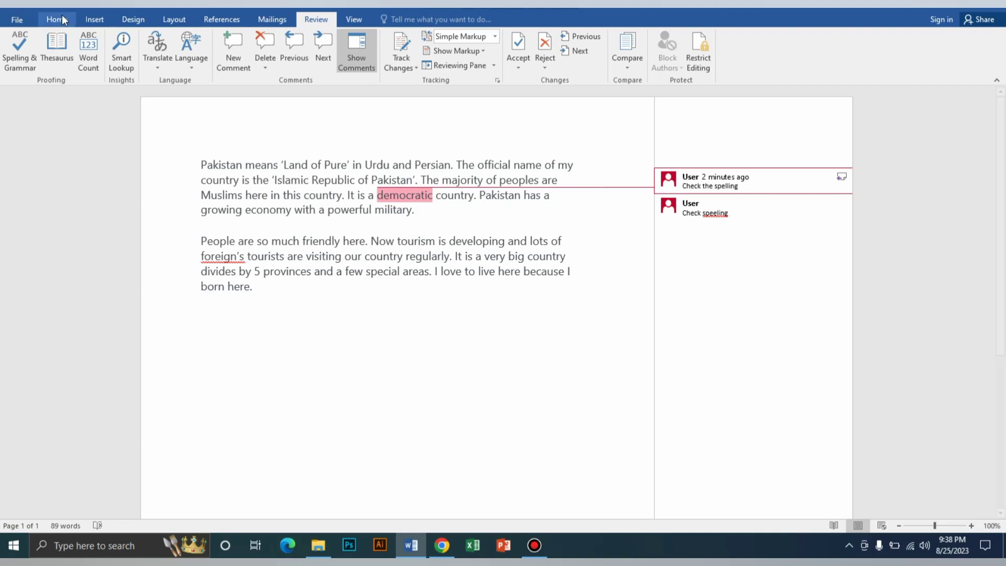
Step: Add a blank comment after 'areas' in the second paragraph, then delete it
{"action": "left_click", "coordinate": [94, 19]}
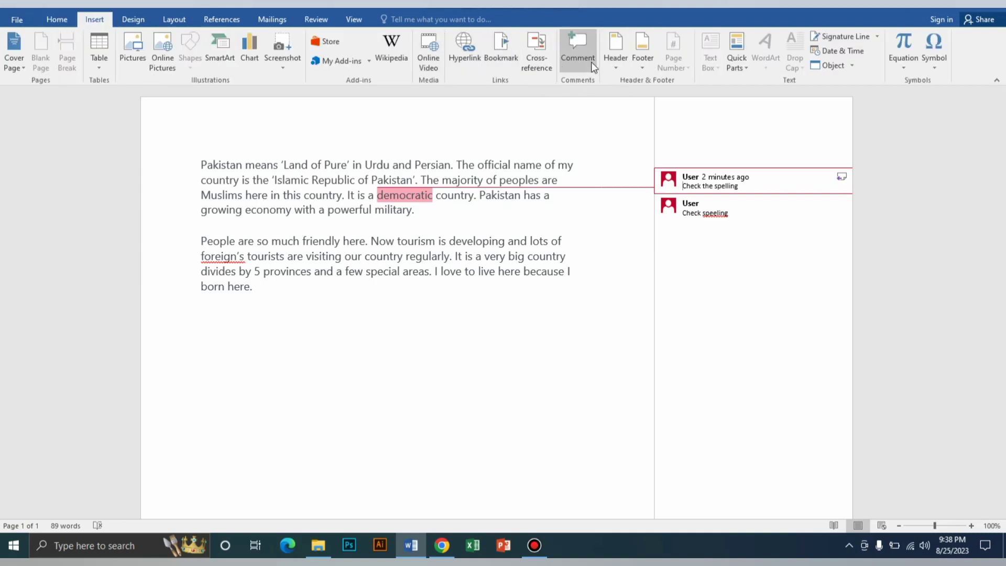
{"action": "left_click", "coordinate": [316, 19]}
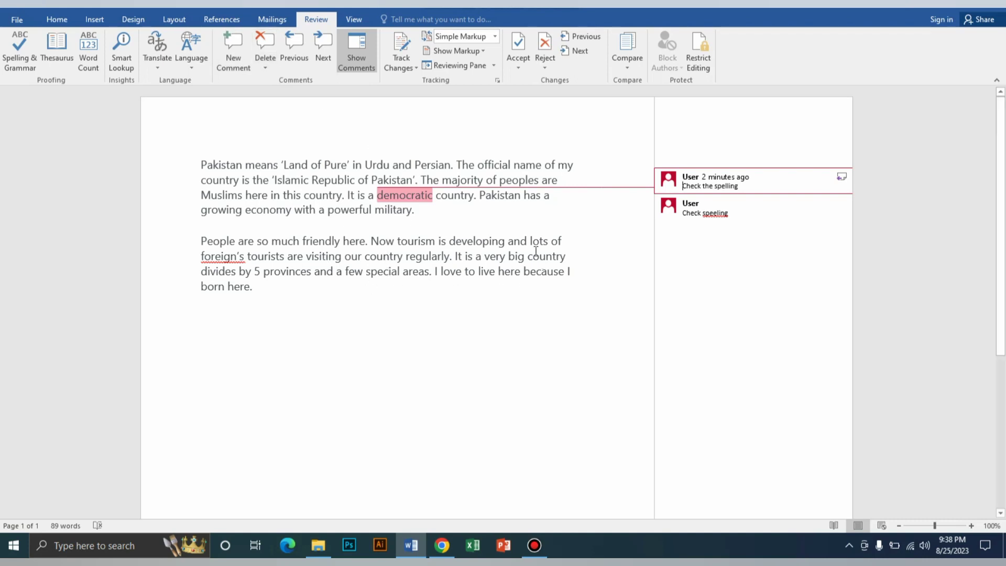
{"action": "left_click", "coordinate": [429, 271]}
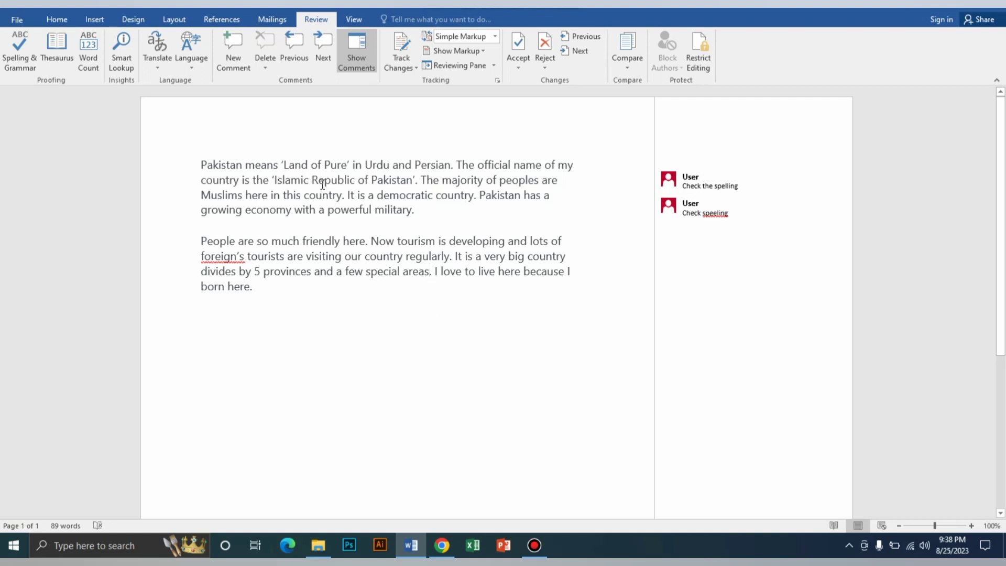
{"action": "left_click", "coordinate": [228, 58]}
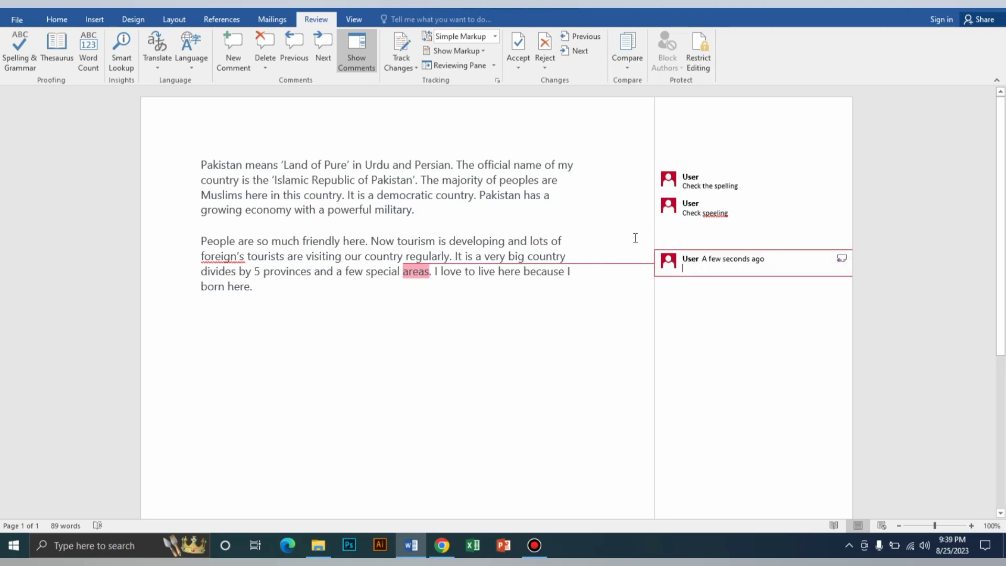
{"action": "right_click", "coordinate": [724, 265]}
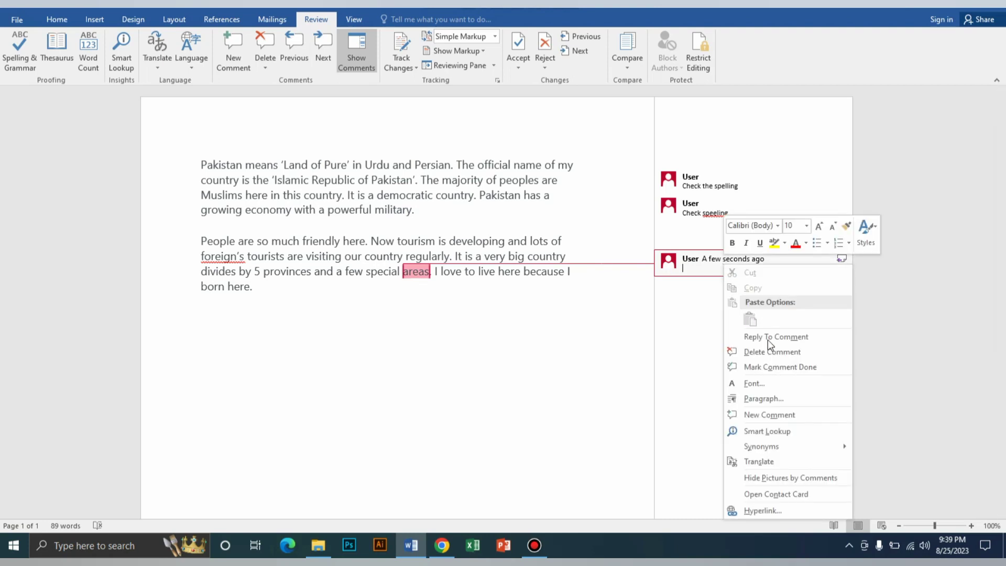
{"action": "left_click", "coordinate": [777, 351]}
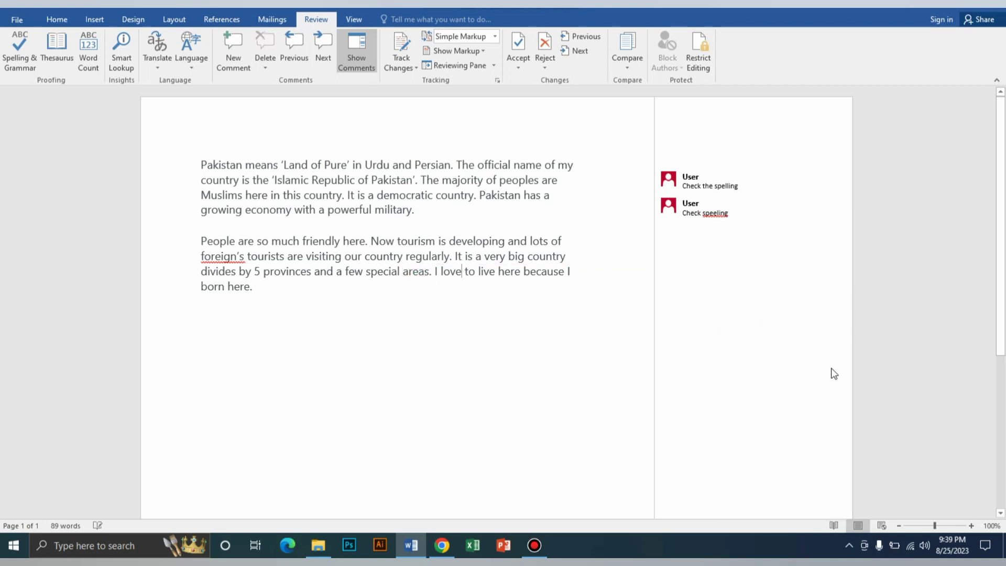
Step: Delete the 'Check speeling' comment and undo the deletion
{"action": "left_click", "coordinate": [713, 215]}
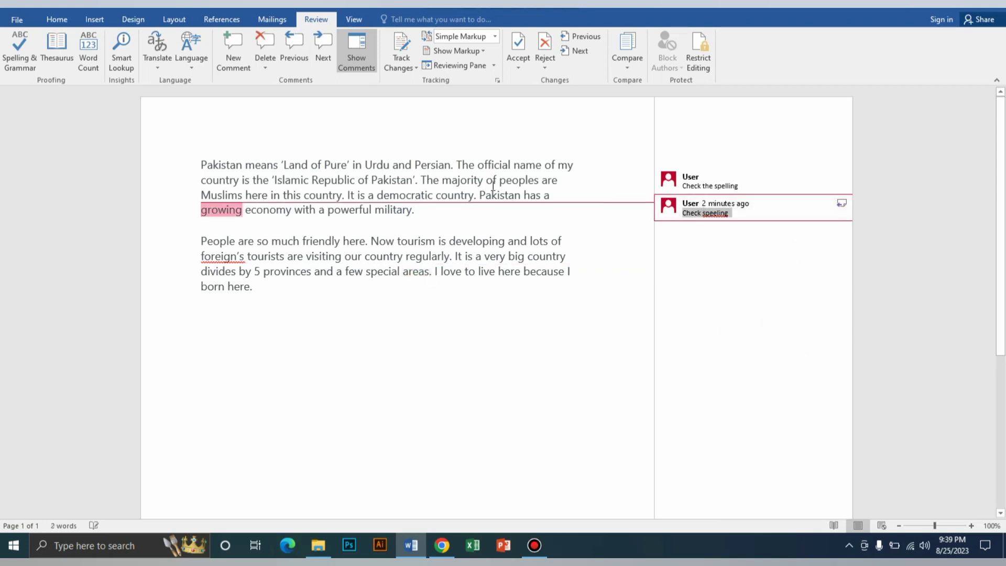
{"action": "left_click", "coordinate": [268, 55]}
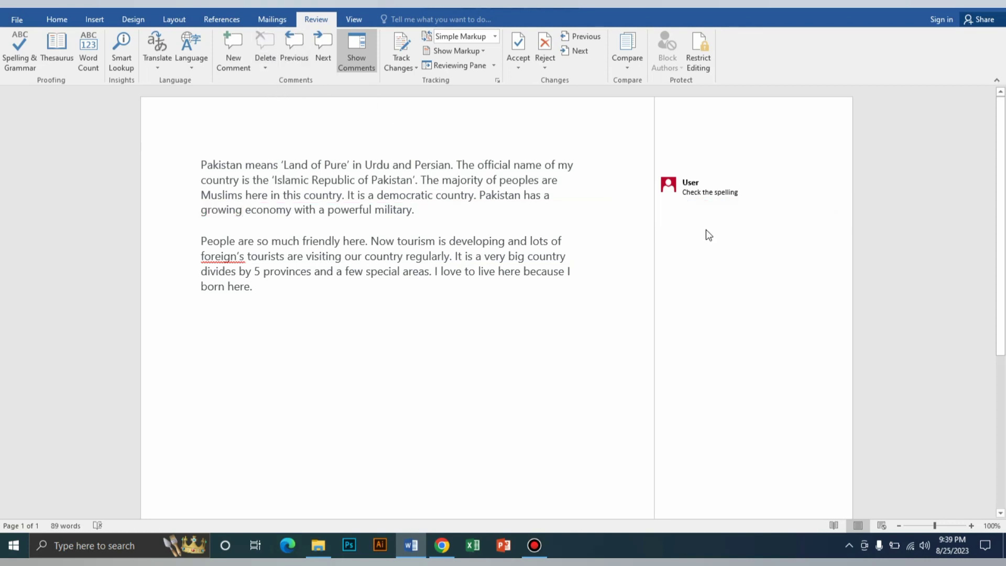
{"action": "key", "text": "ctrl+z"}
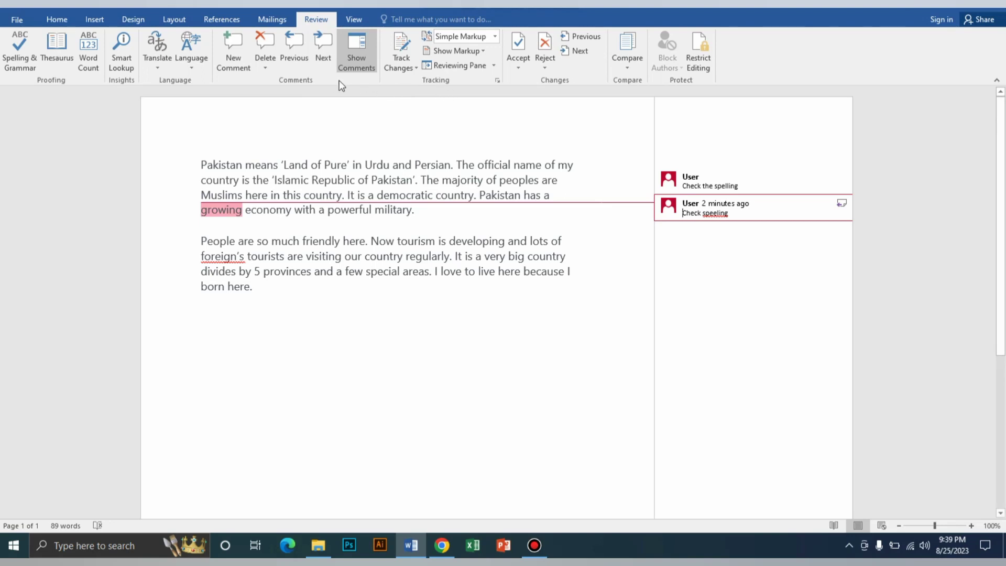
Step: Step back and forward through the comments, then turn off Show Comments
{"action": "left_click", "coordinate": [297, 49]}
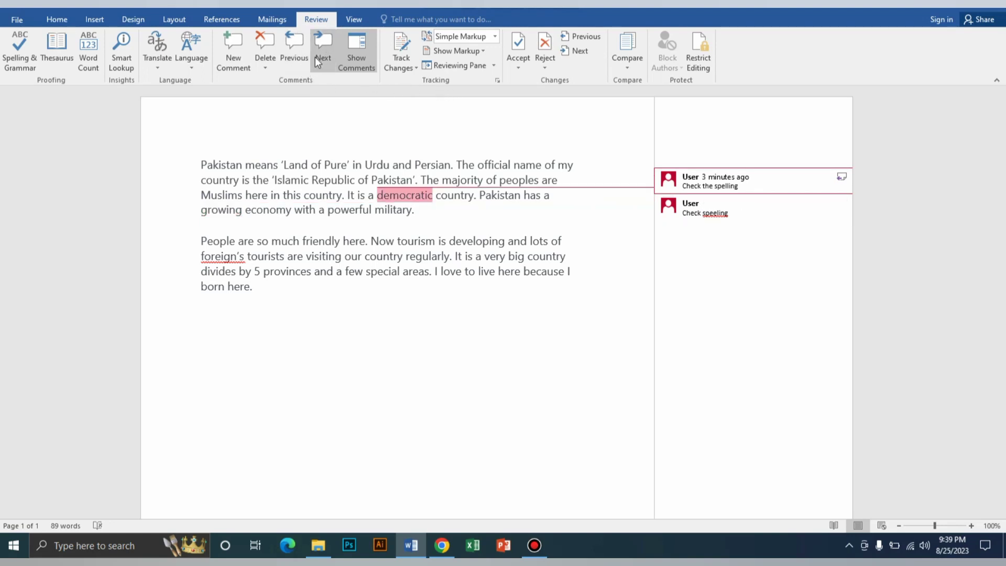
{"action": "left_click", "coordinate": [318, 55]}
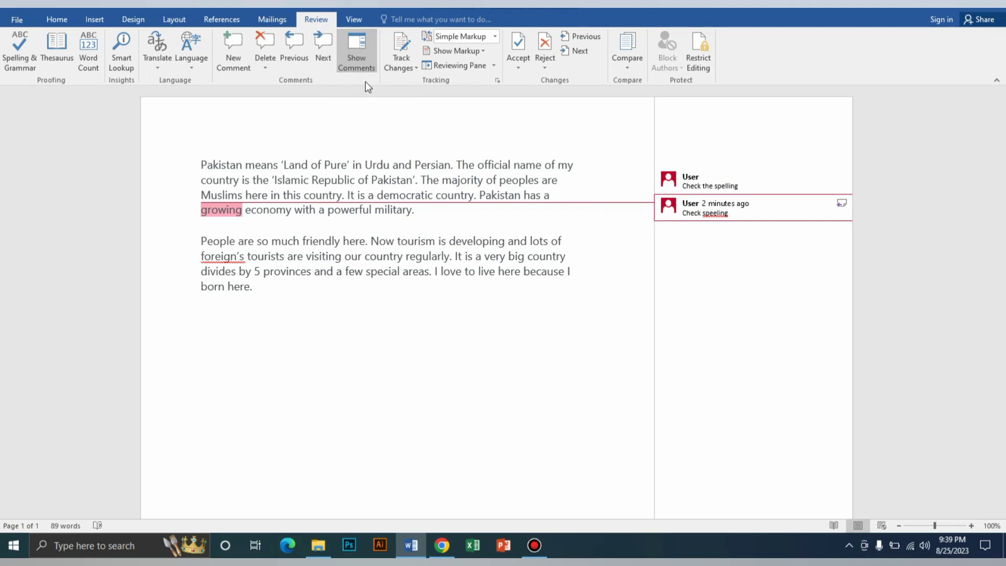
{"action": "left_click", "coordinate": [359, 52]}
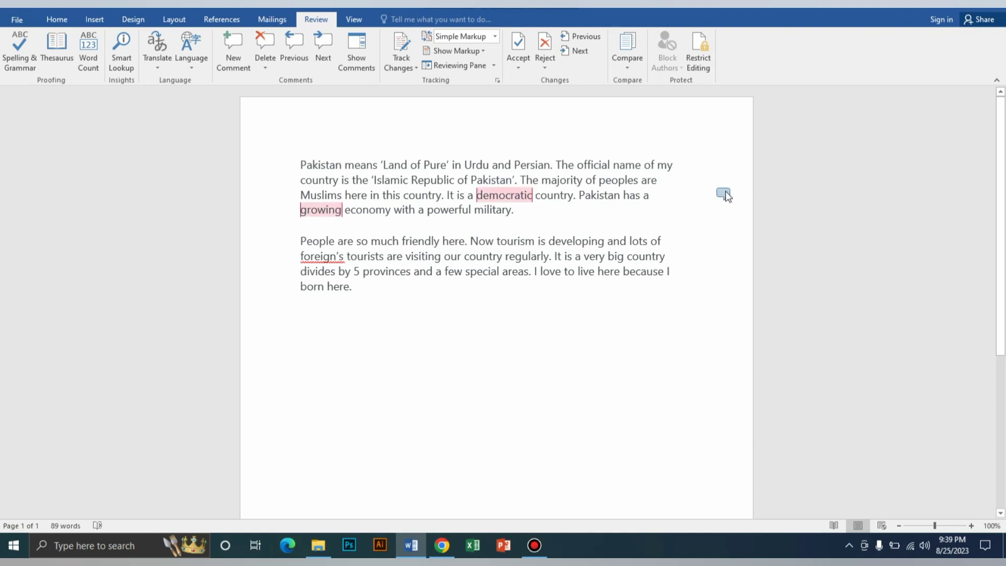
{"action": "left_click", "coordinate": [370, 52]}
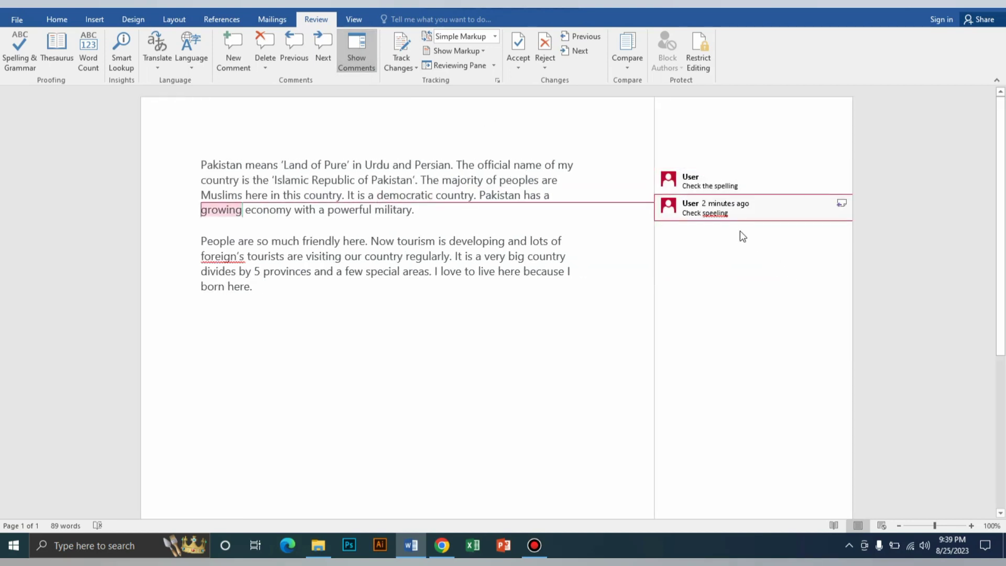
{"action": "left_click", "coordinate": [370, 59]}
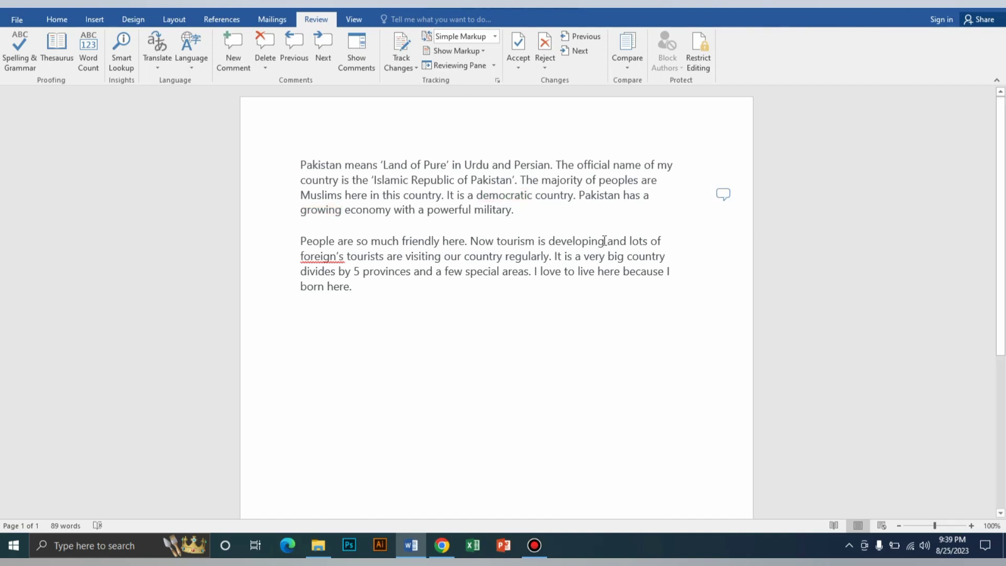
Step: Add a blank comment on 'developing' and close the Comments pane
{"action": "left_click_drag", "start_coordinate": [605, 241], "coordinate": [550, 238]}
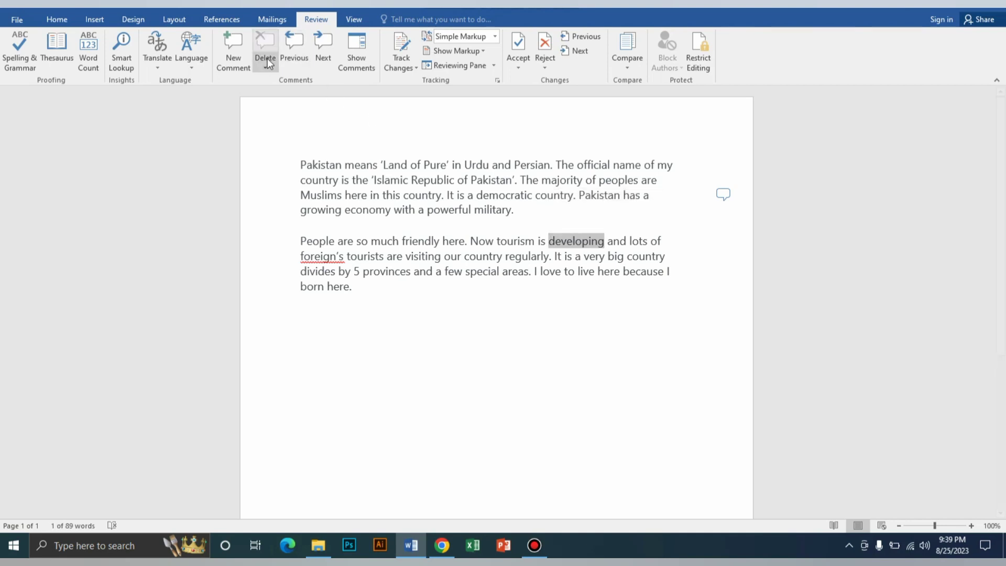
{"action": "left_click", "coordinate": [246, 65]}
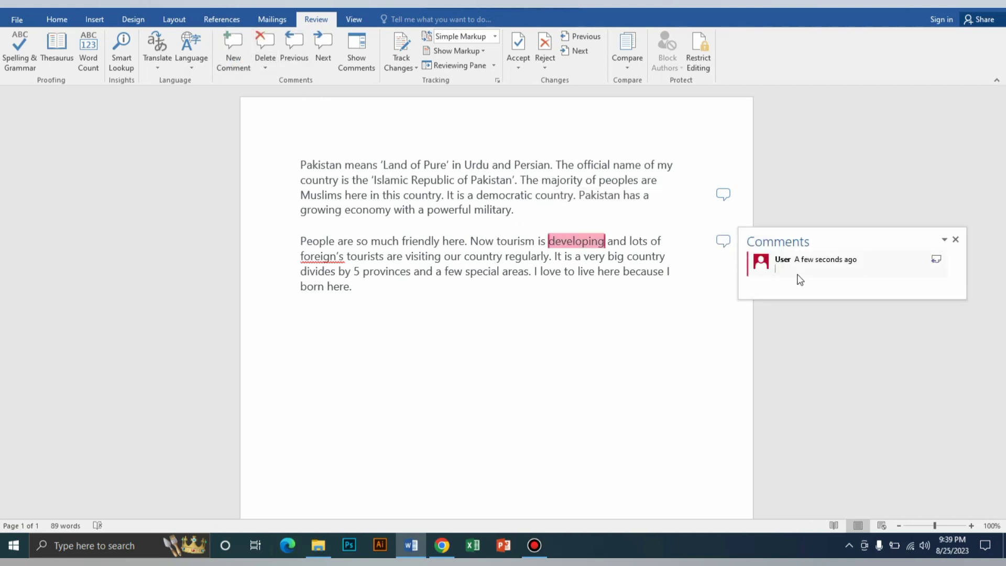
{"action": "left_click", "coordinate": [838, 244]}
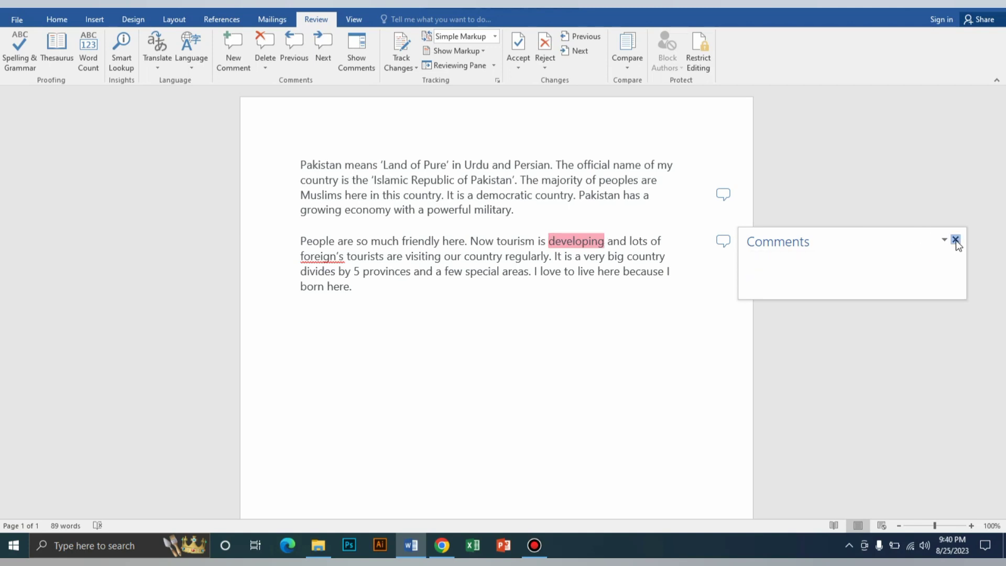
{"action": "left_click", "coordinate": [955, 240]}
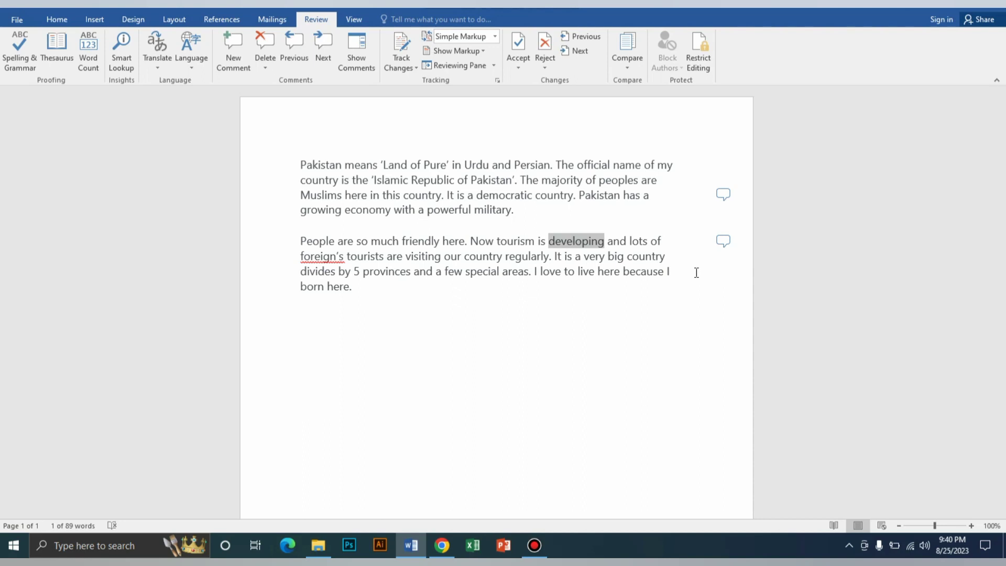
Step: Show comments in the margin and mark 'Check the spelling' as done
{"action": "left_click", "coordinate": [356, 51]}
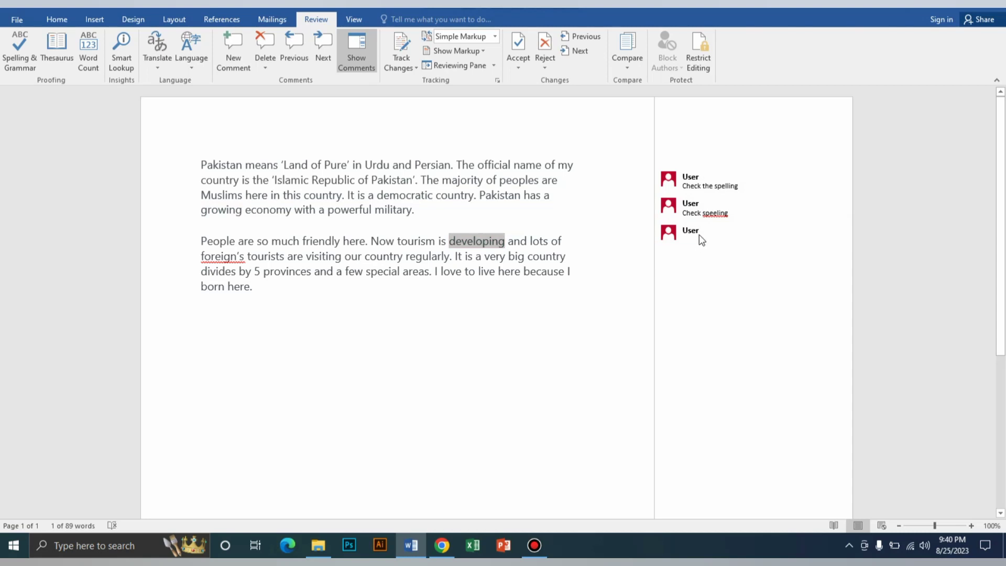
{"action": "right_click", "coordinate": [703, 184]}
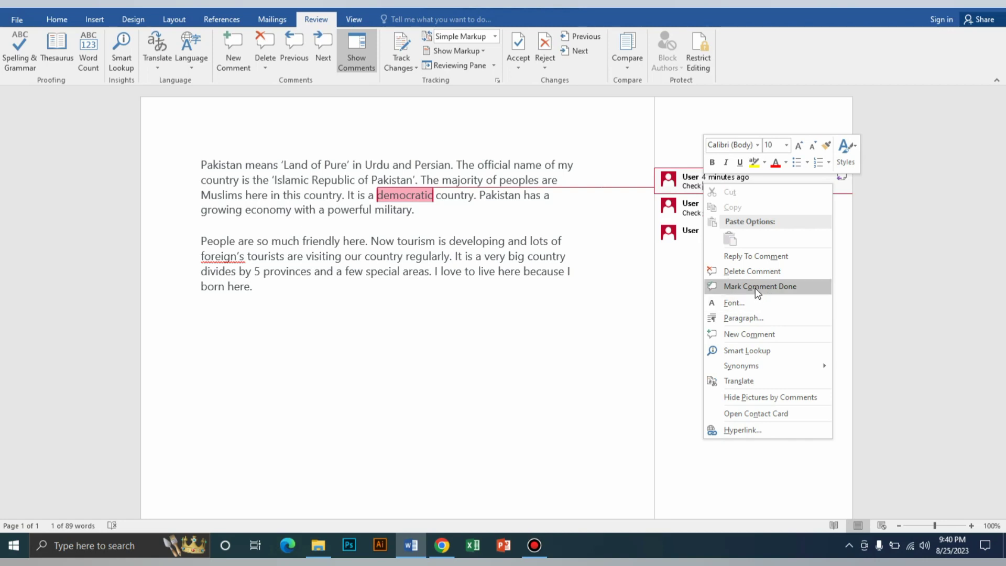
{"action": "left_click", "coordinate": [755, 287]}
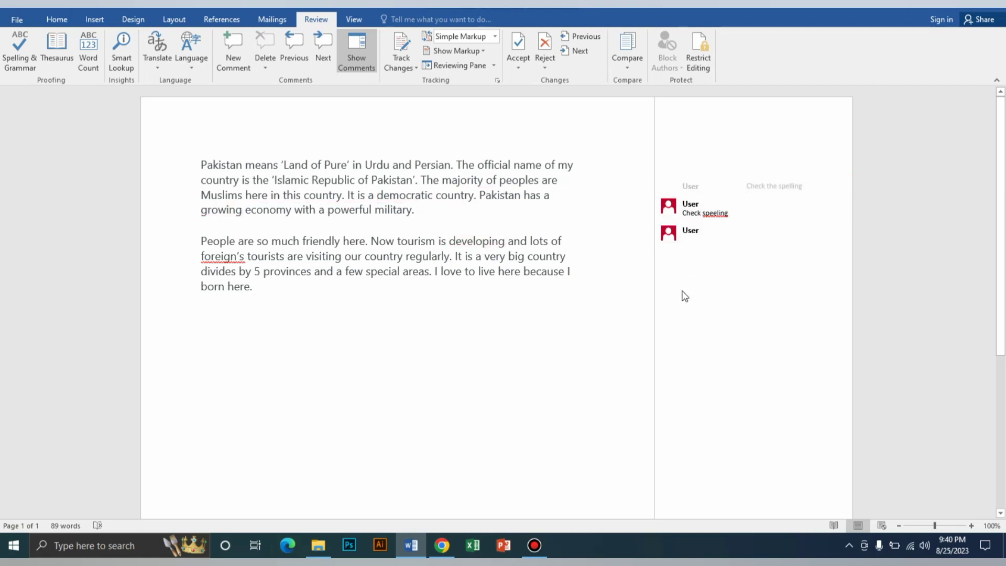
Step: Start a reply to the 'Check speeling' comment and begin typing 'This spelling is correct'
{"action": "right_click", "coordinate": [711, 214]}
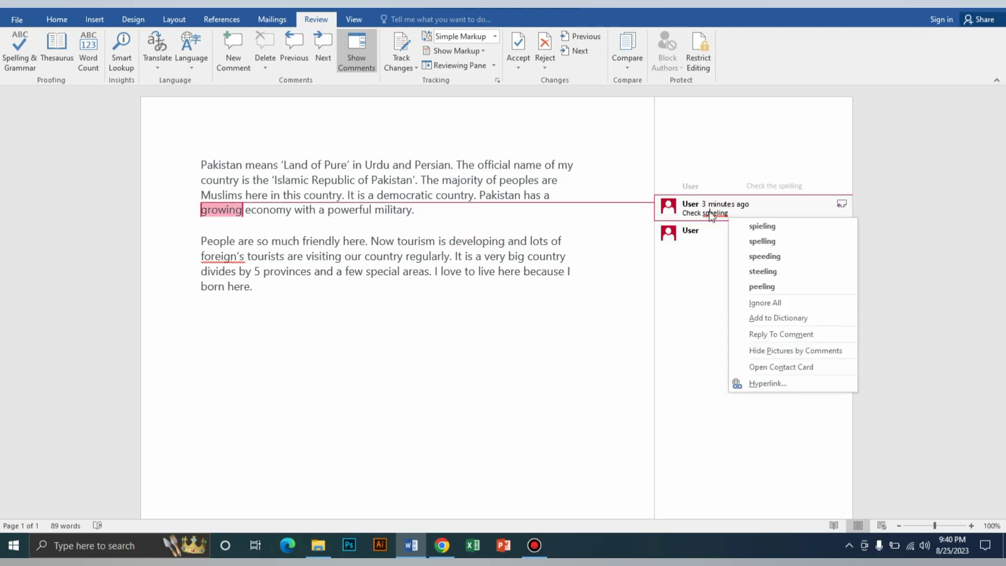
{"action": "left_click", "coordinate": [711, 214]}
{"action": "left_click_drag", "start_coordinate": [732, 212], "coordinate": [682, 213]}
{"action": "right_click", "coordinate": [682, 213]}
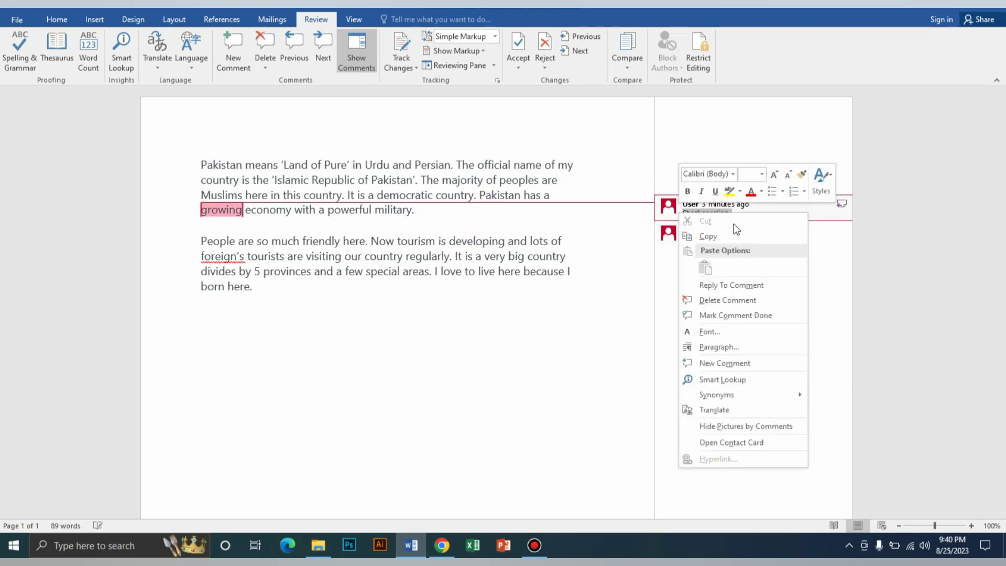
{"action": "left_click", "coordinate": [733, 285]}
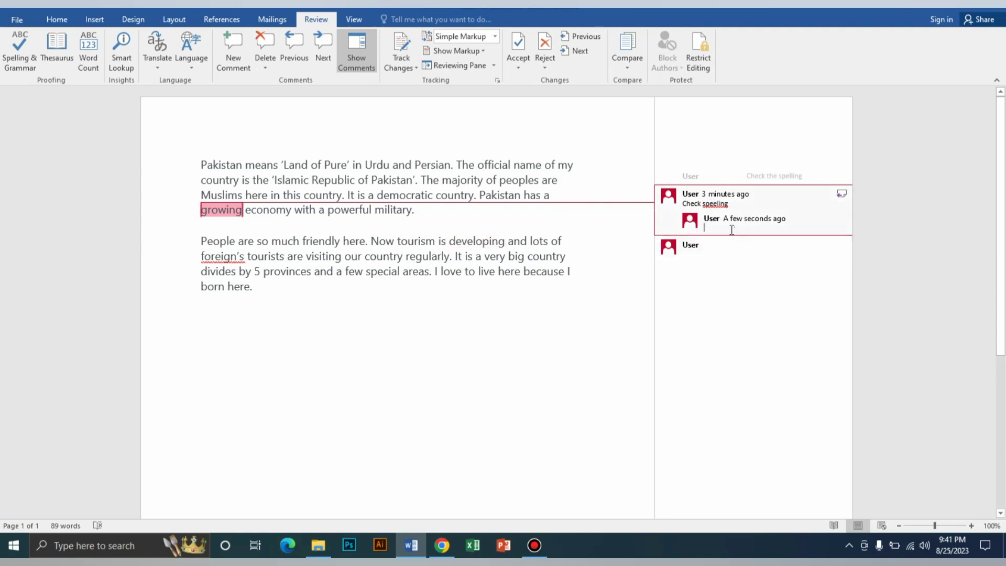
{"action": "type", "text": "Th"}
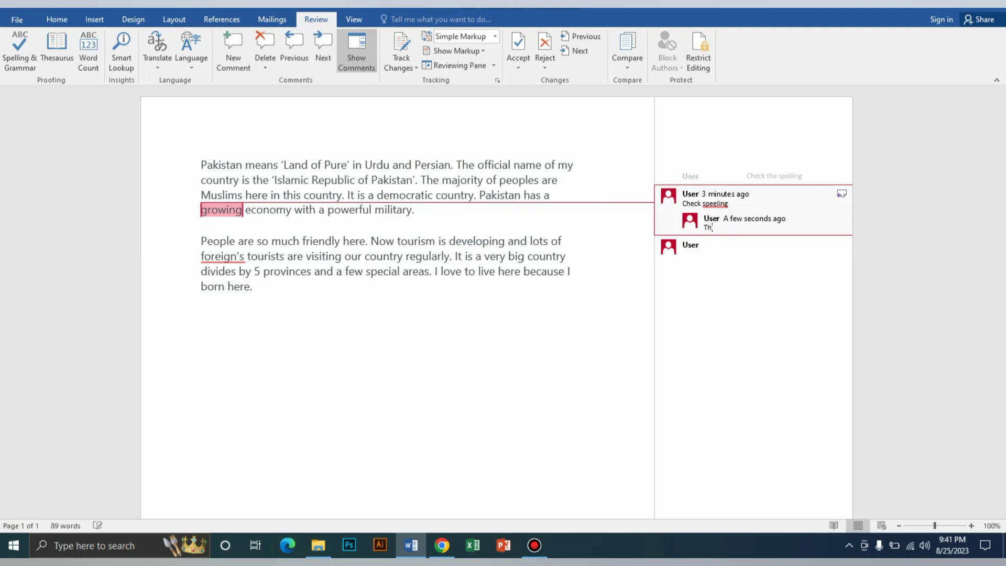
{"action": "type", "text": "is spelling is co"}
{"action": "type", "text": "rre"}
{"action": "type", "text": "ct"}
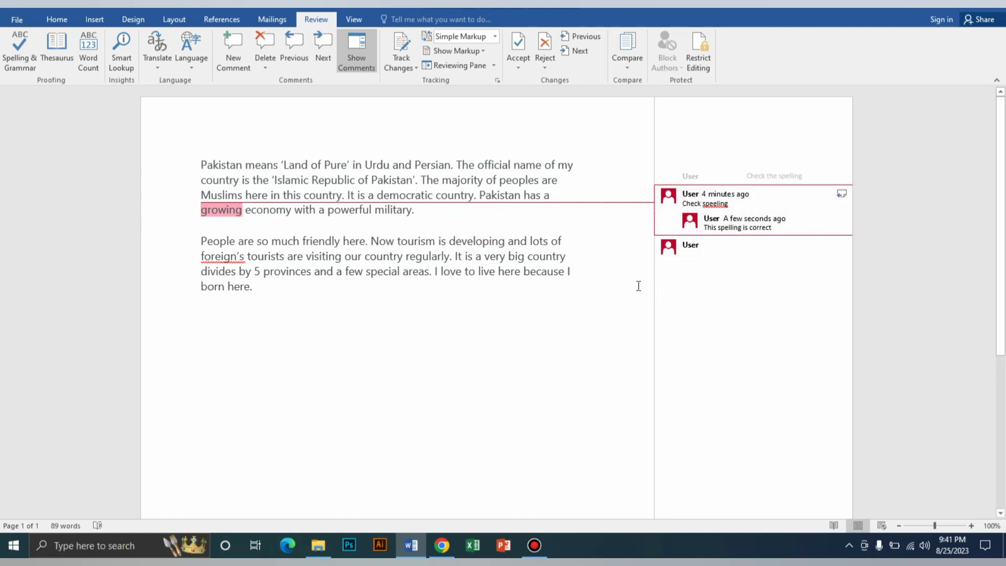
Step: Delete the reply under 'Check speeling', then select the comment on 'developing'
{"action": "left_click", "coordinate": [761, 227]}
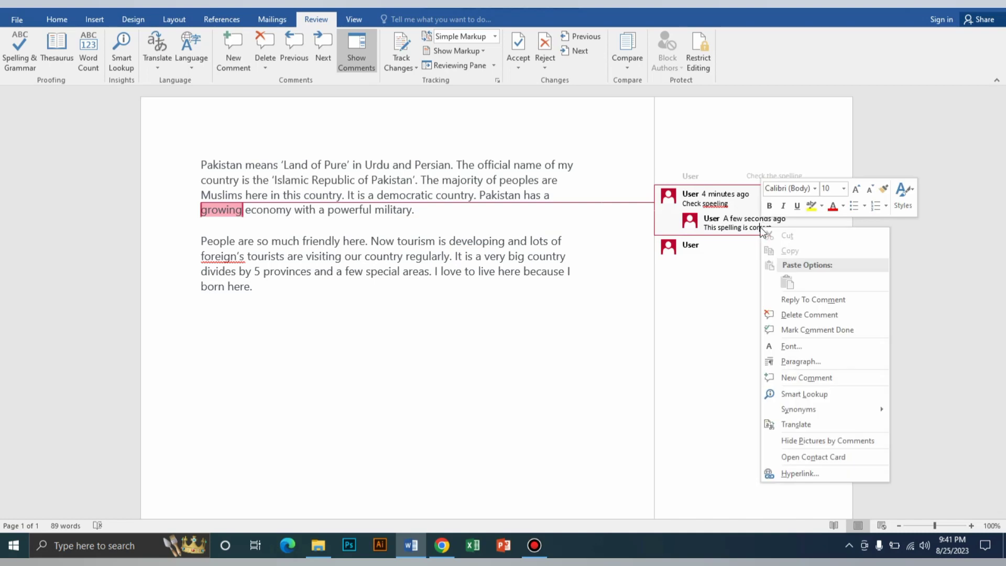
{"action": "left_click", "coordinate": [740, 318]}
{"action": "left_click", "coordinate": [658, 324]}
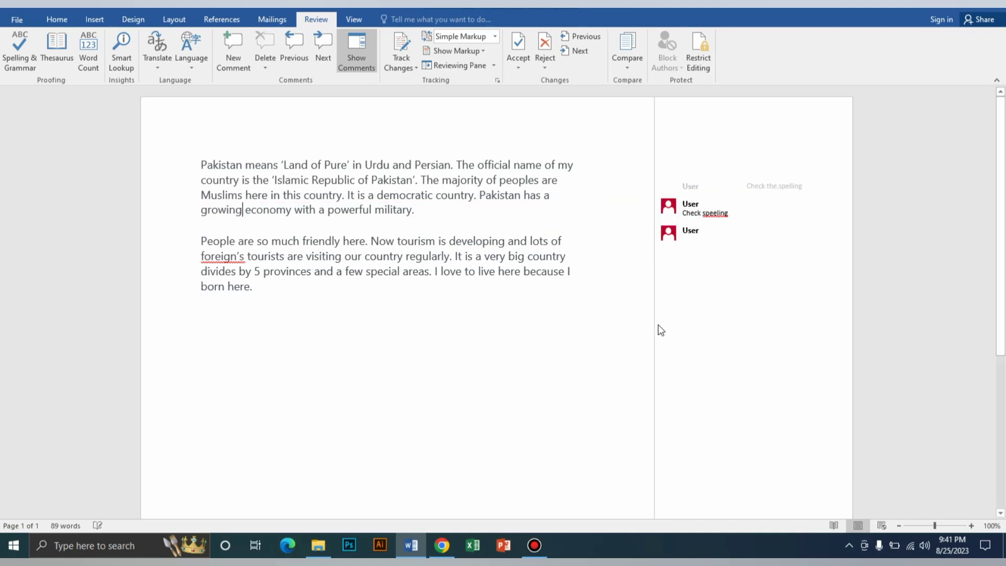
{"action": "left_click", "coordinate": [670, 245]}
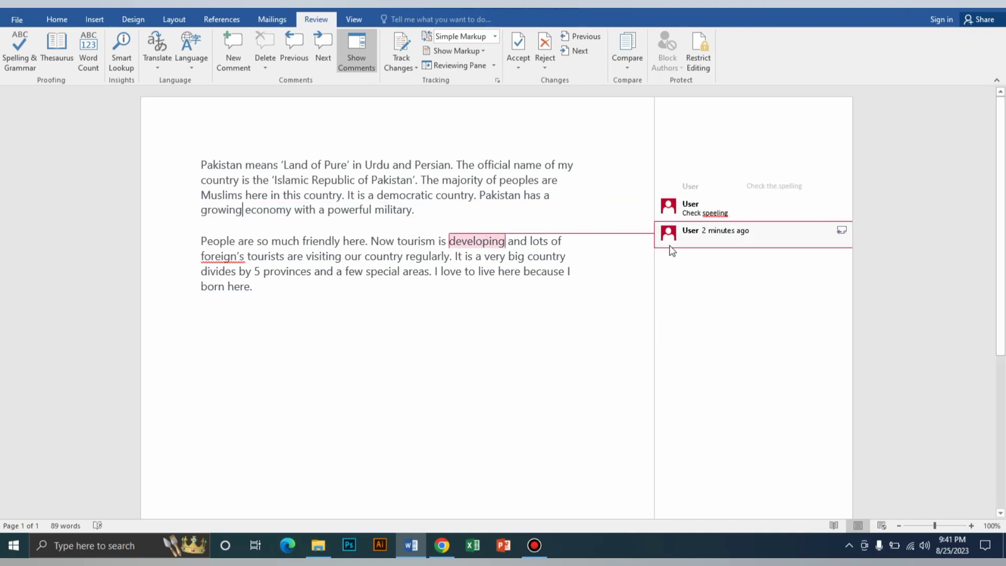